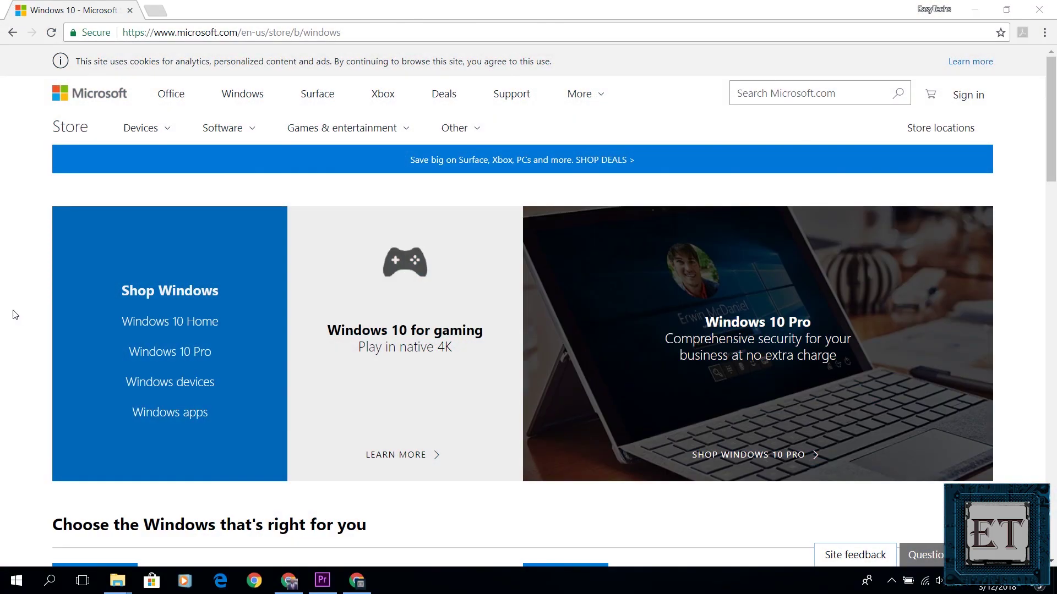
Look through the Windows 10 store page and the Windows 10 specifications and system requirements page
scroll(14, 315, "down", 3)
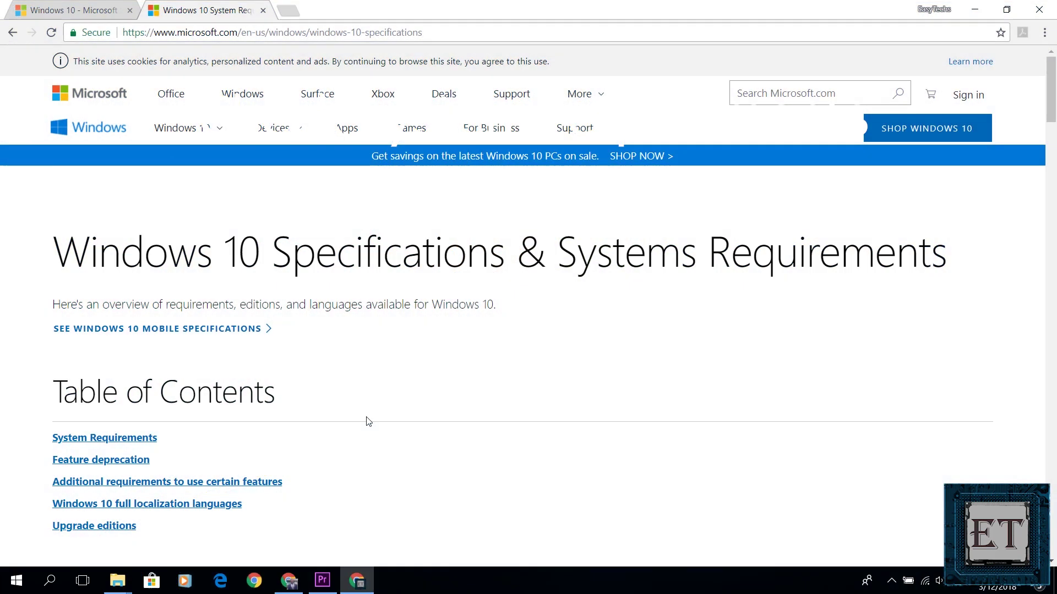
scroll(367, 420, "down", 3)
scroll(372, 419, "down", 5)
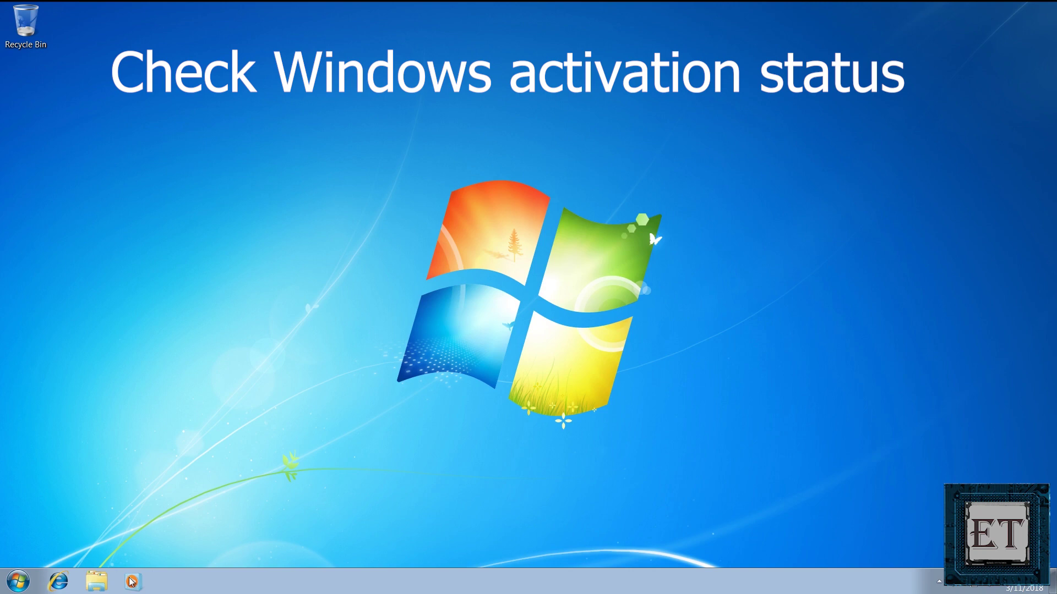
Check the Windows activation status in the computer's system properties and close the window
left_click(97, 581)
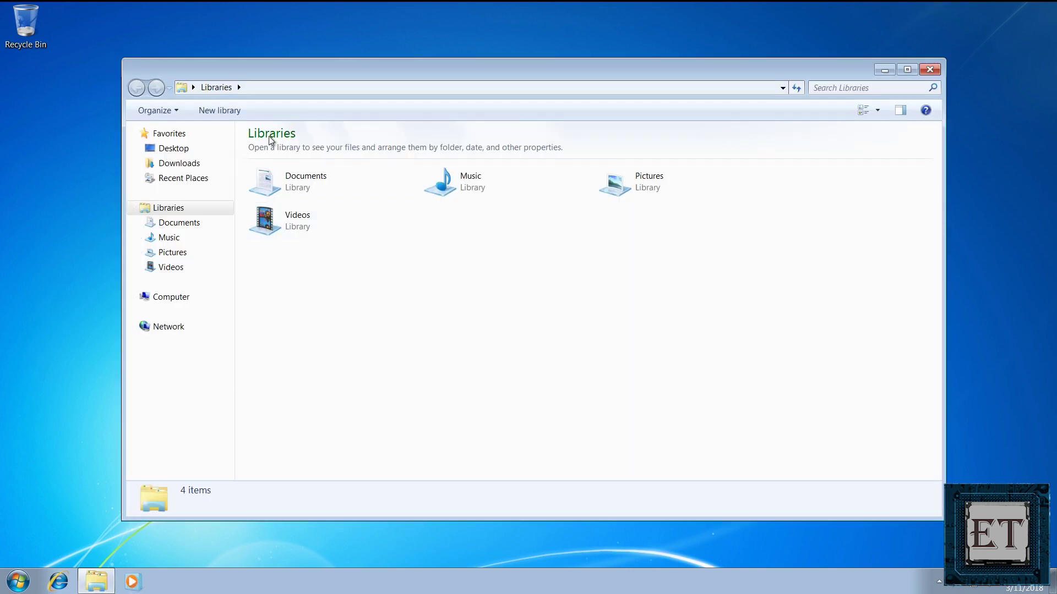
left_click(171, 298)
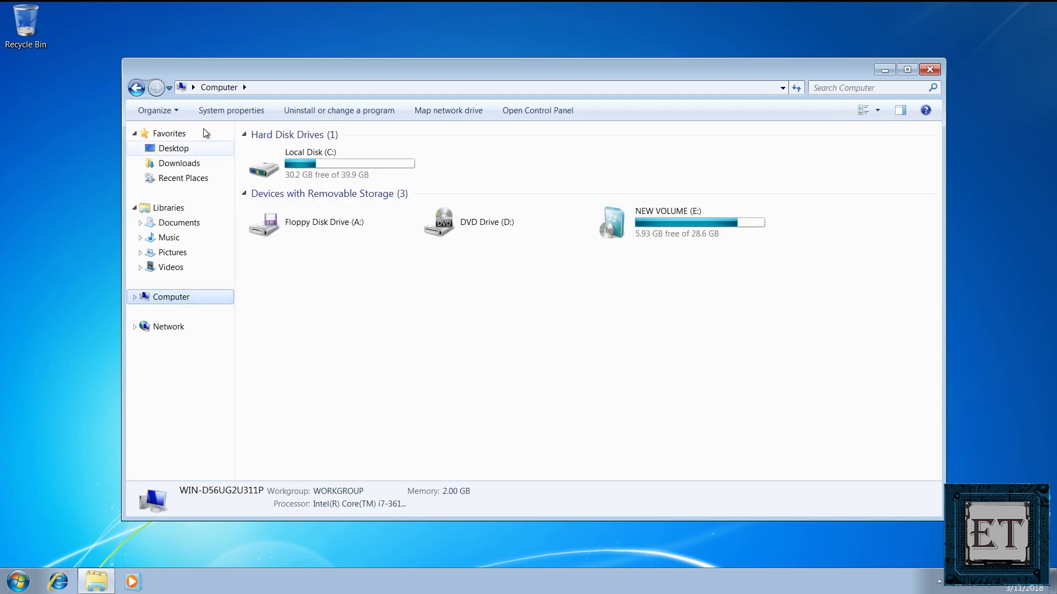
left_click(228, 111)
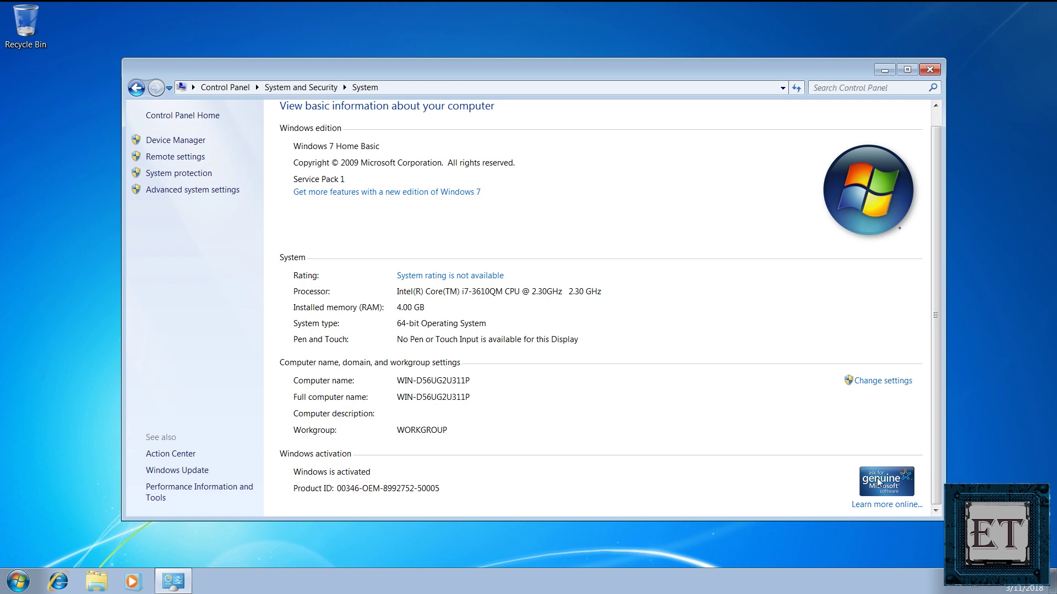
left_click(928, 71)
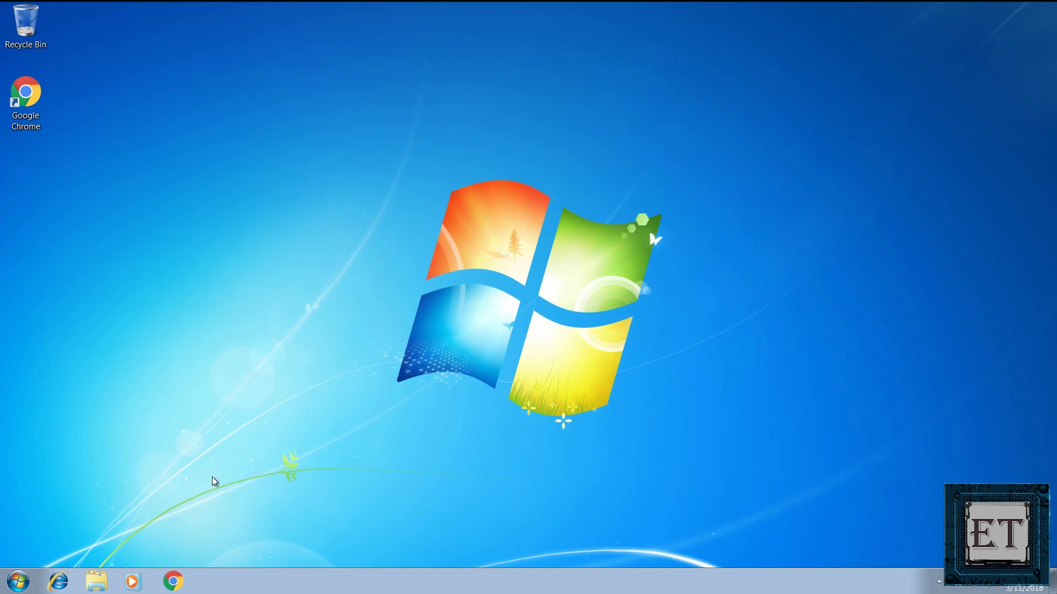
Search in Chrome for "Windows 10 installation media Microsoft" and open Microsoft's Windows 10 disc image download page
left_click(172, 582)
type("Wind")
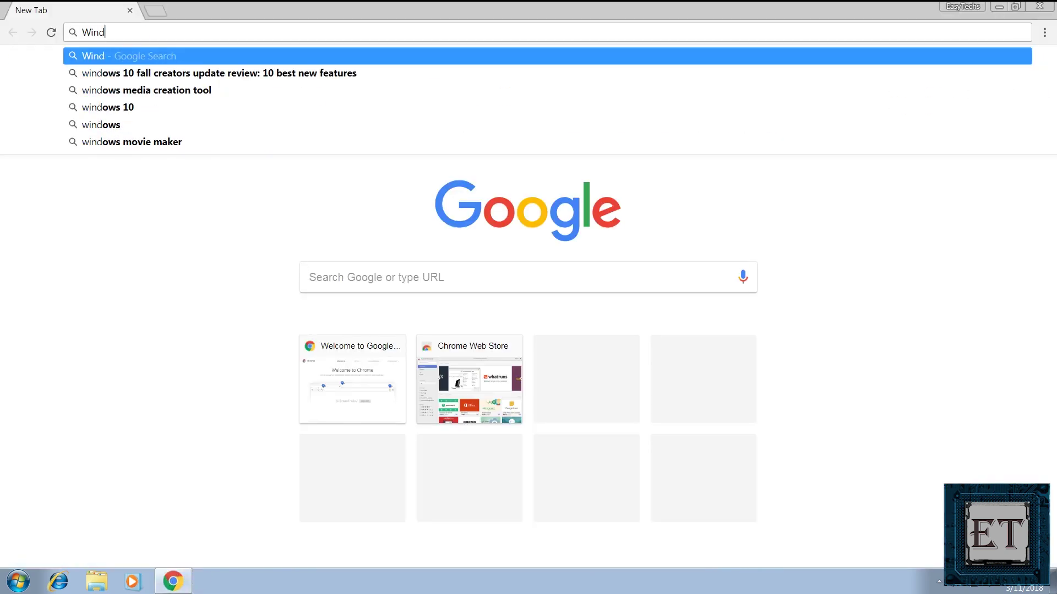
type("ows 10 installation me")
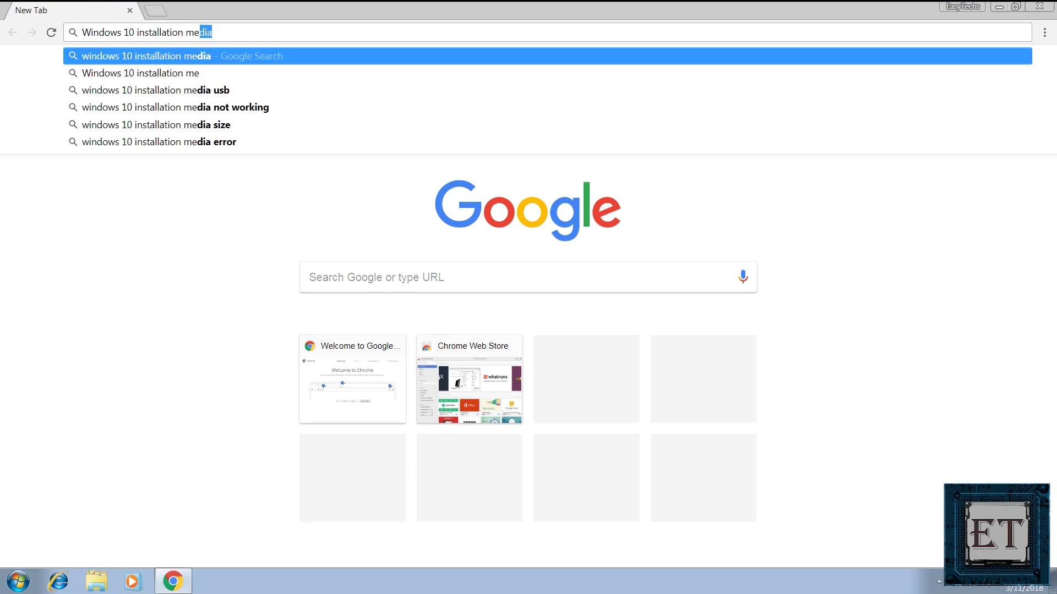
type("dia Micro")
key("Return")
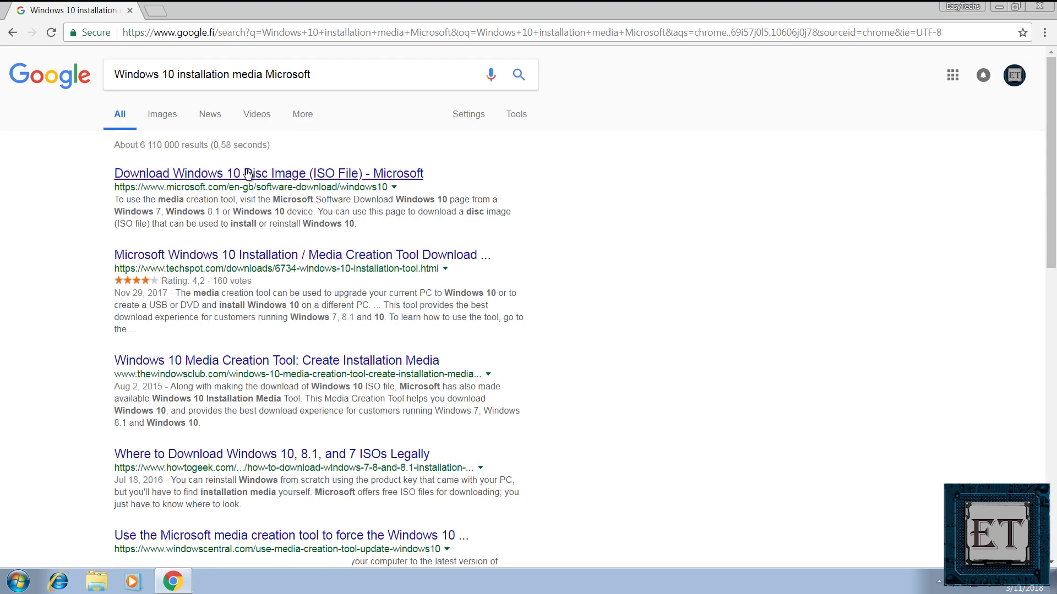
left_click(241, 172)
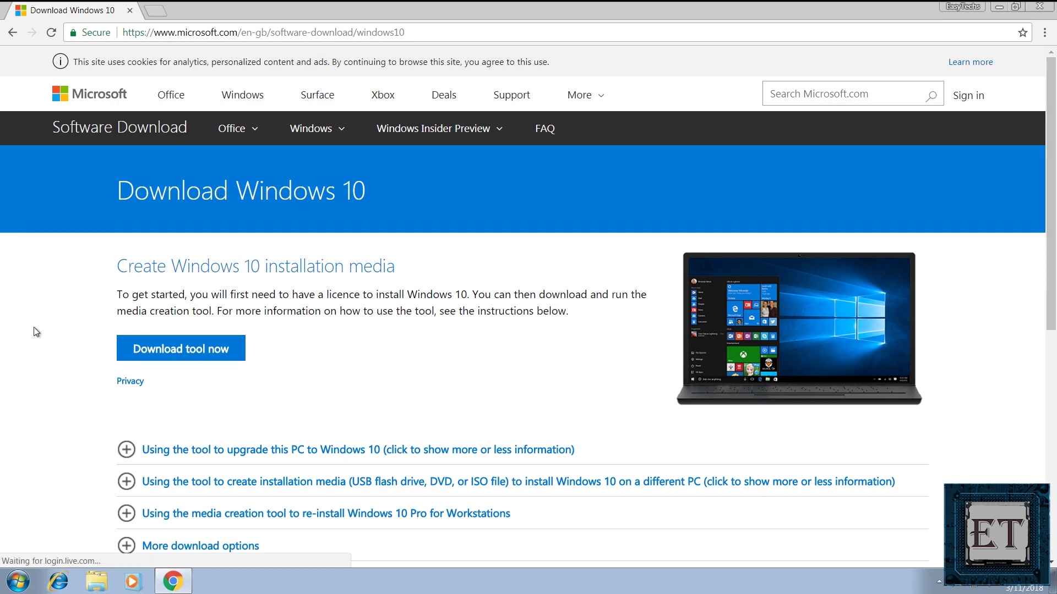
Download MediaCreationTool.exe and run it, allowing it to make changes to the computer
left_click(185, 355)
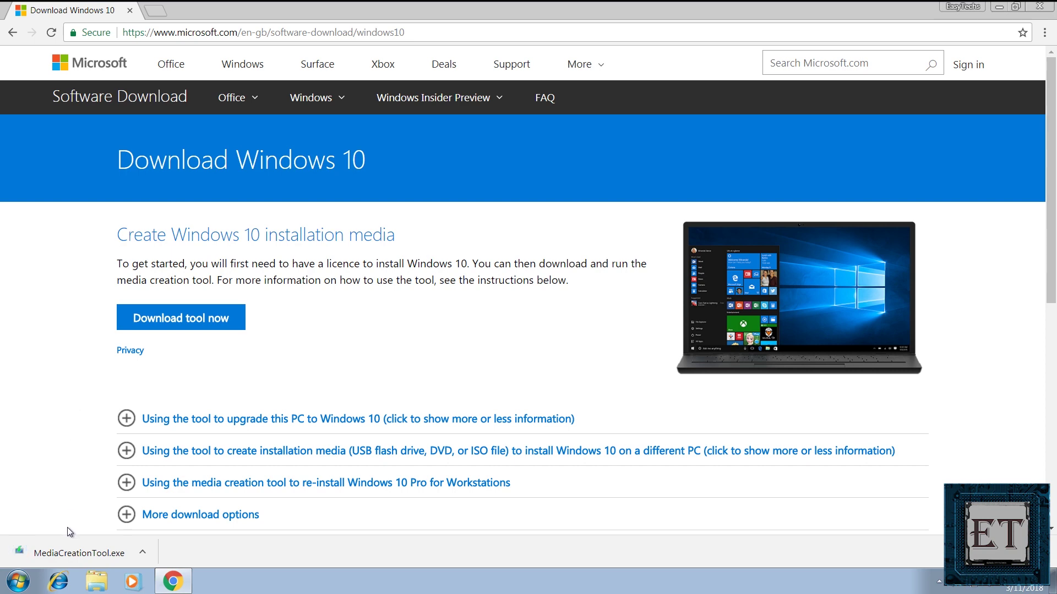
left_click(65, 555)
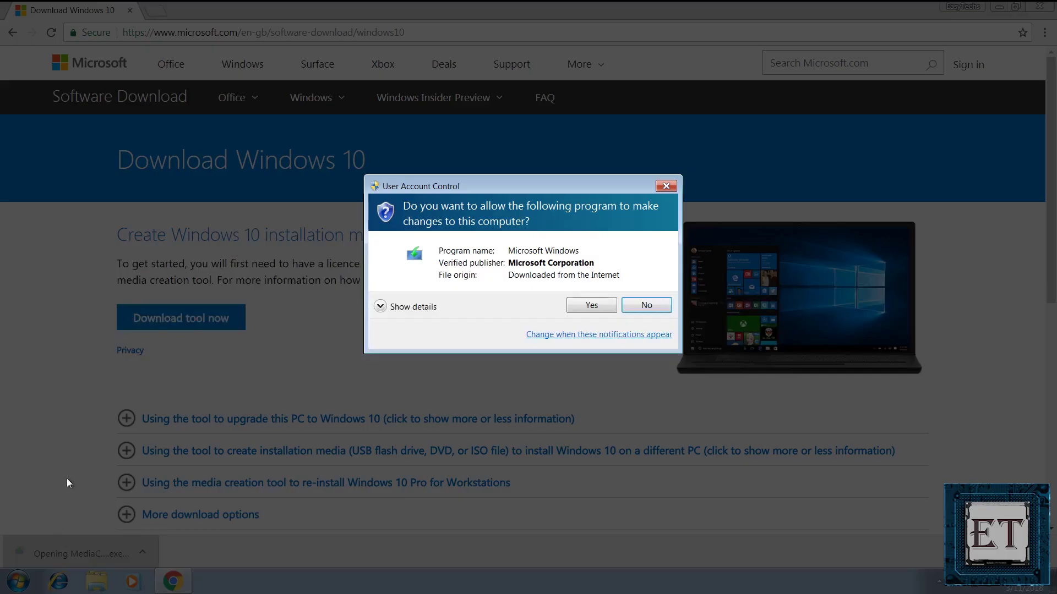
left_click(587, 304)
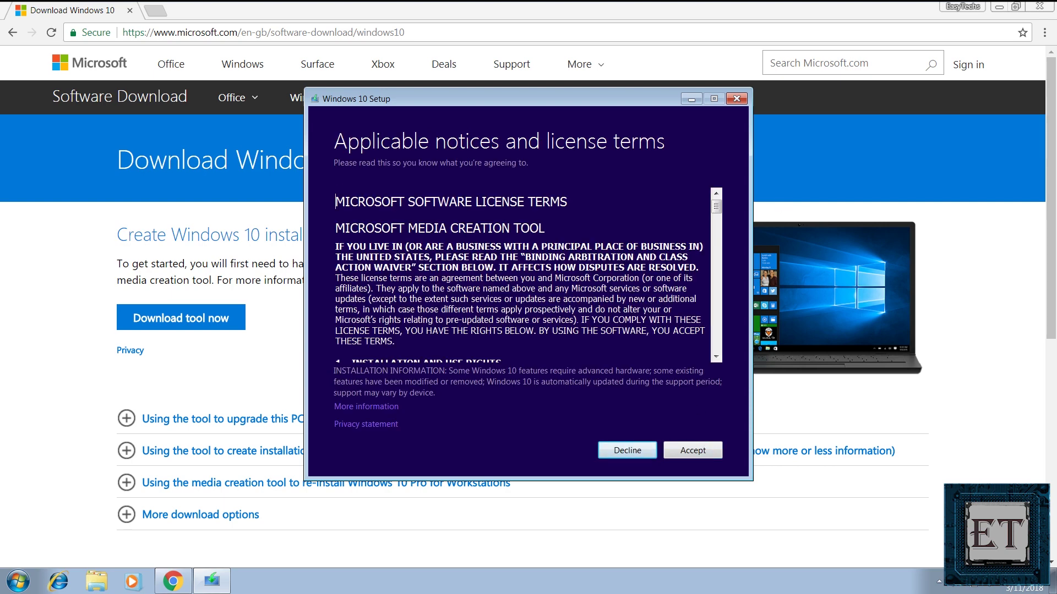
Review and accept the Windows 10 Setup license terms, and proceed with the "Upgrade this PC now" option
scroll(703, 310, "down", 15)
scroll(702, 310, "down", 5)
scroll(703, 310, "up", 20)
left_click(695, 449)
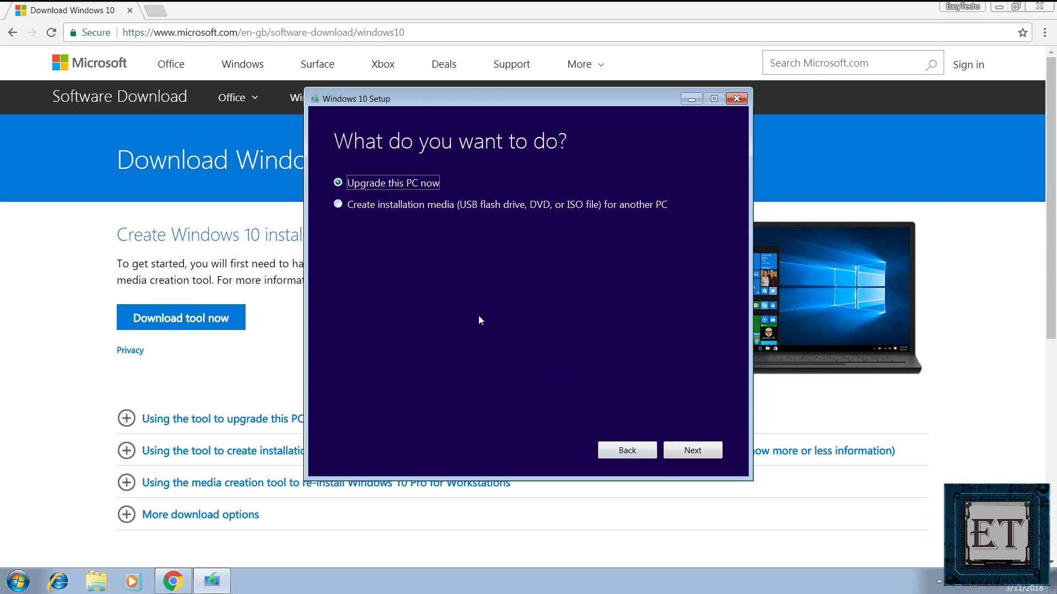
left_click(692, 450)
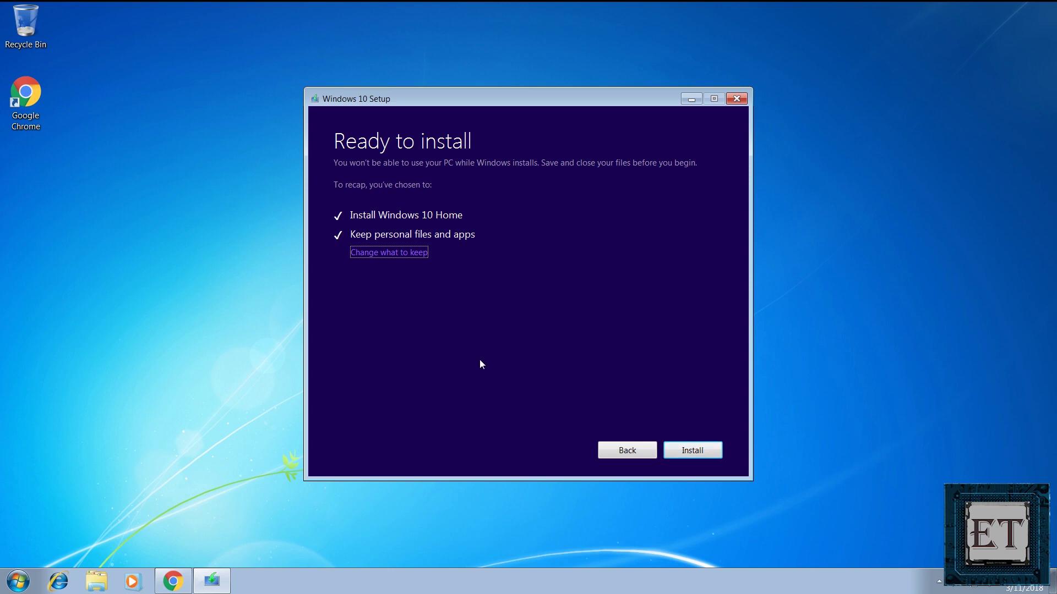
Review the options for what to keep, retain "Keep personal files and apps", and start installing Windows 10 Home
left_click(394, 252)
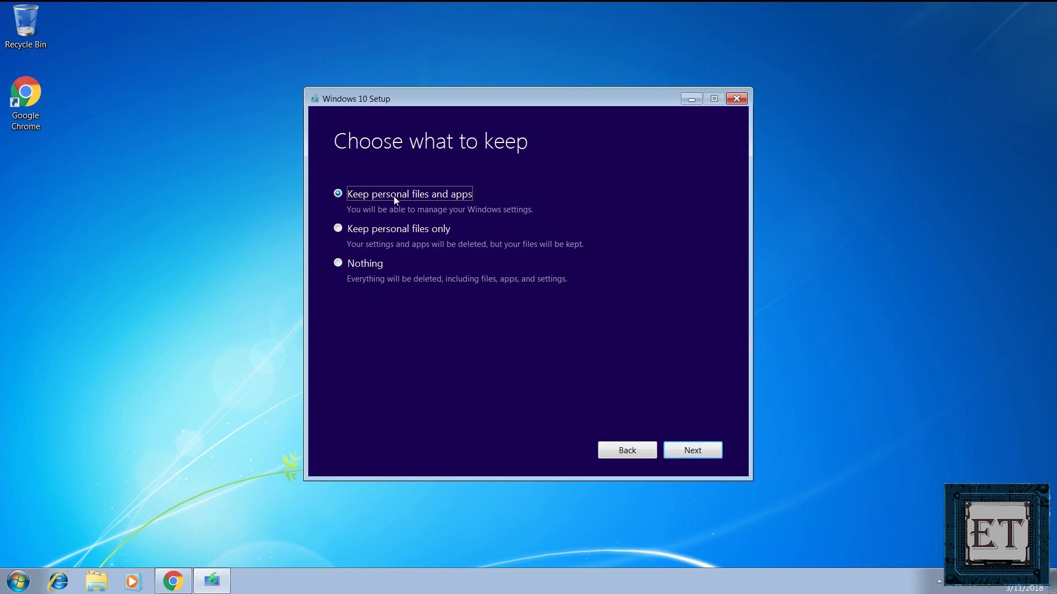
left_click(699, 448)
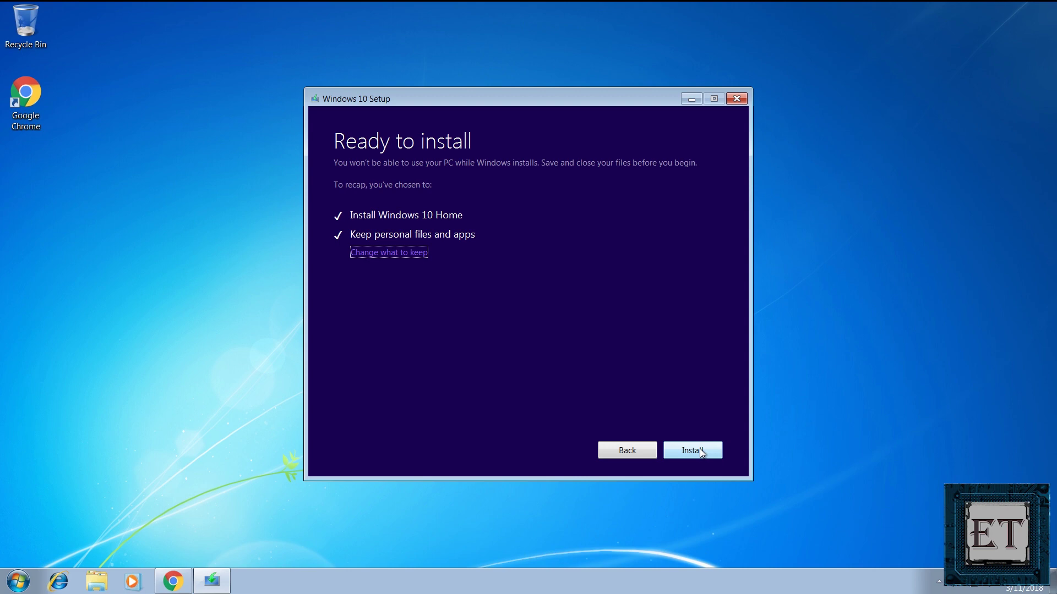
left_click(699, 449)
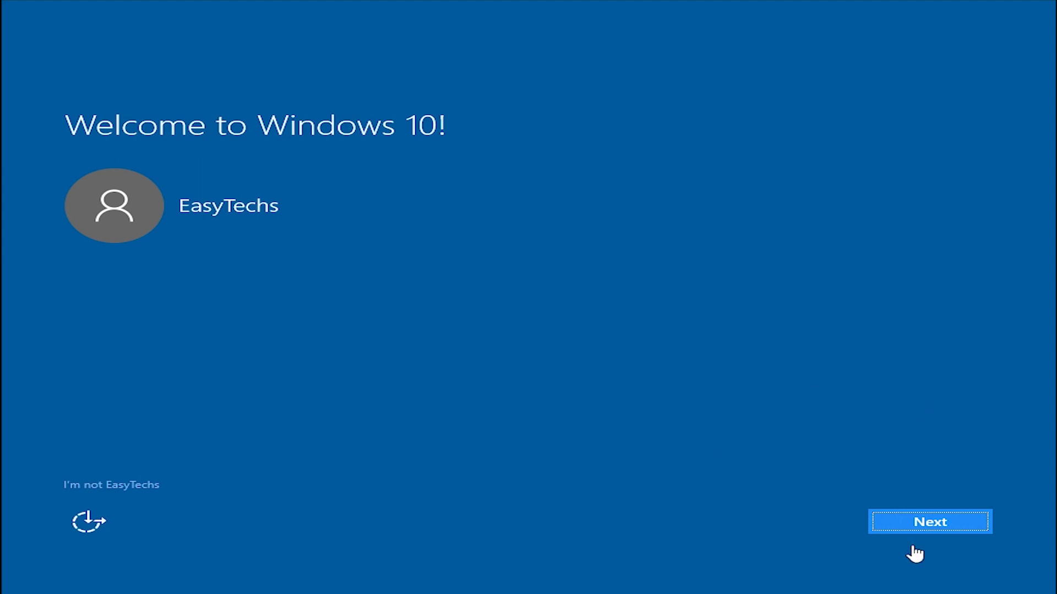
Continue with the offered account, turn off Relevant Ads in the privacy settings, and accept them
left_click(942, 525)
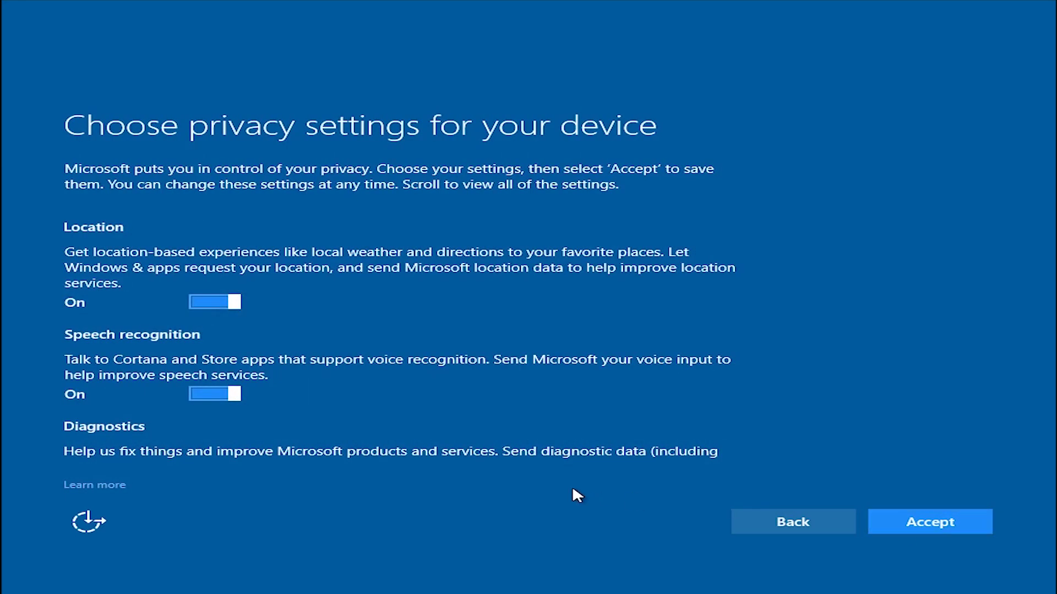
scroll(330, 370, "down", 5)
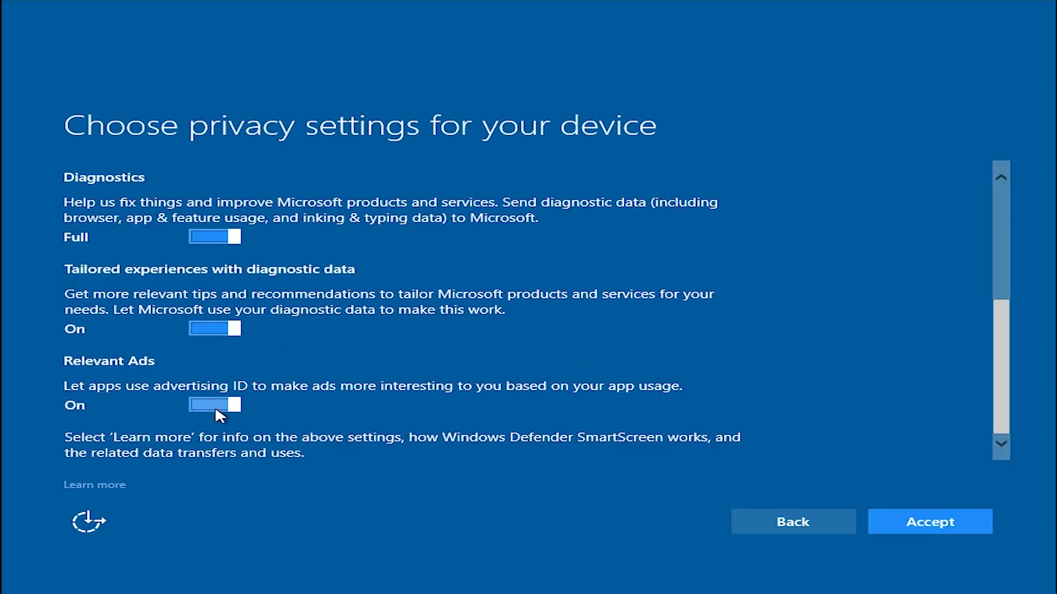
left_click(217, 407)
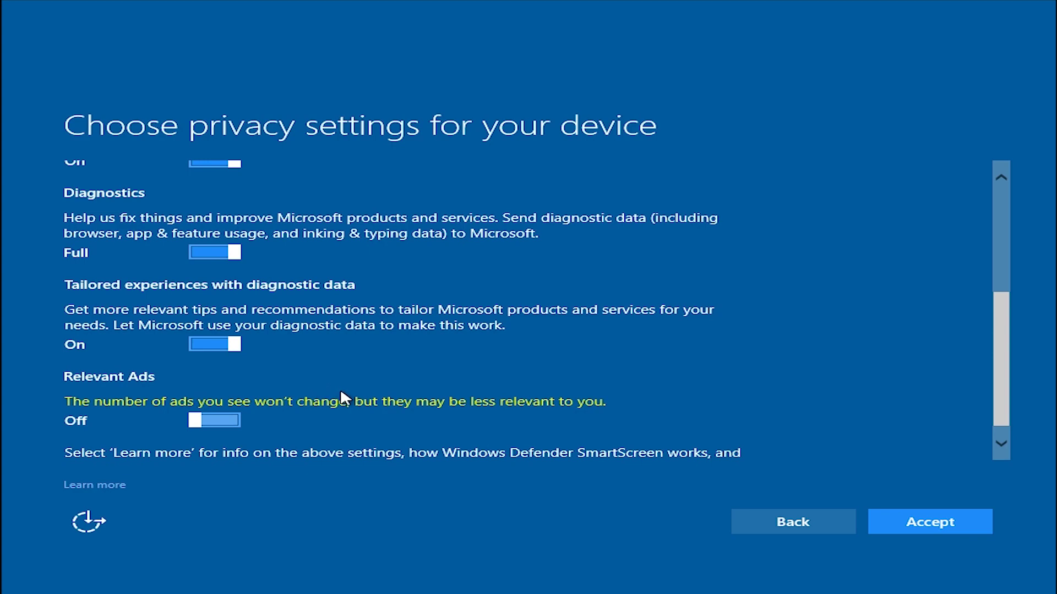
left_click(877, 526)
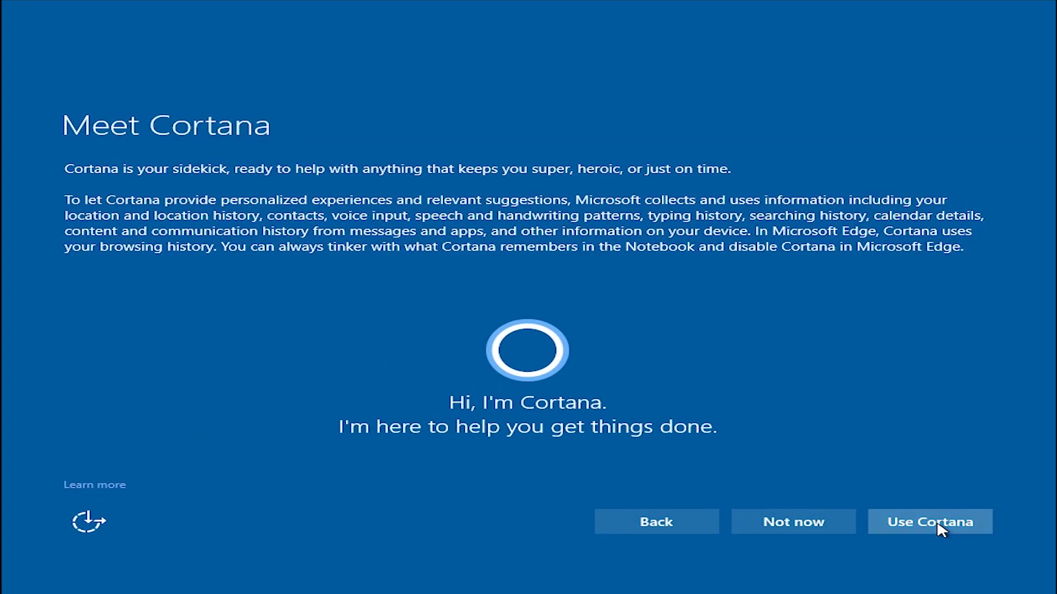
Choose to use Cortana, finish the remaining Windows 10 first-run setup, and dismiss the lock screen
left_click(941, 530)
left_click(941, 529)
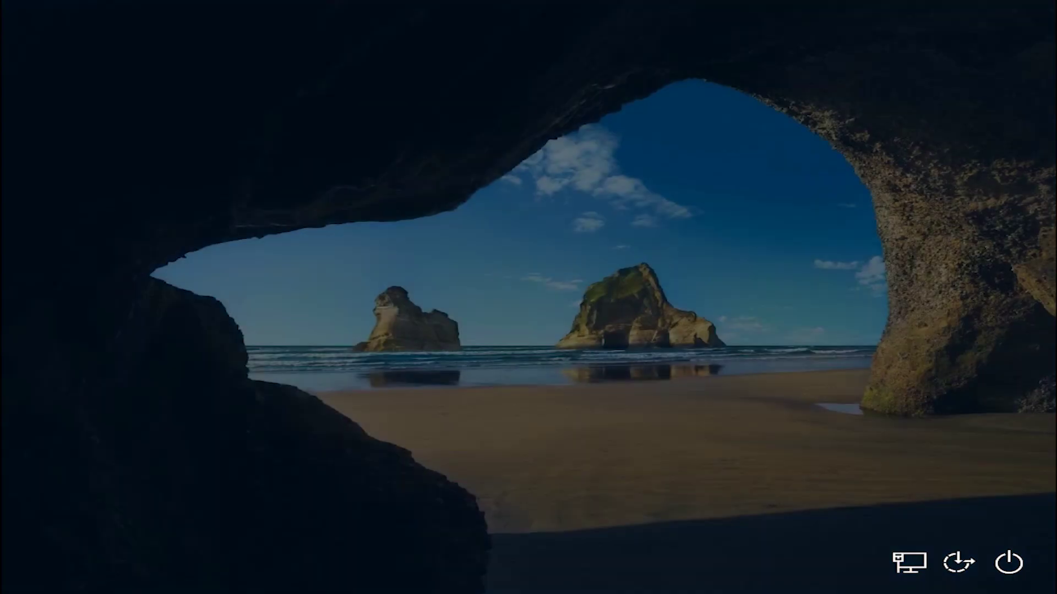
key("Return")
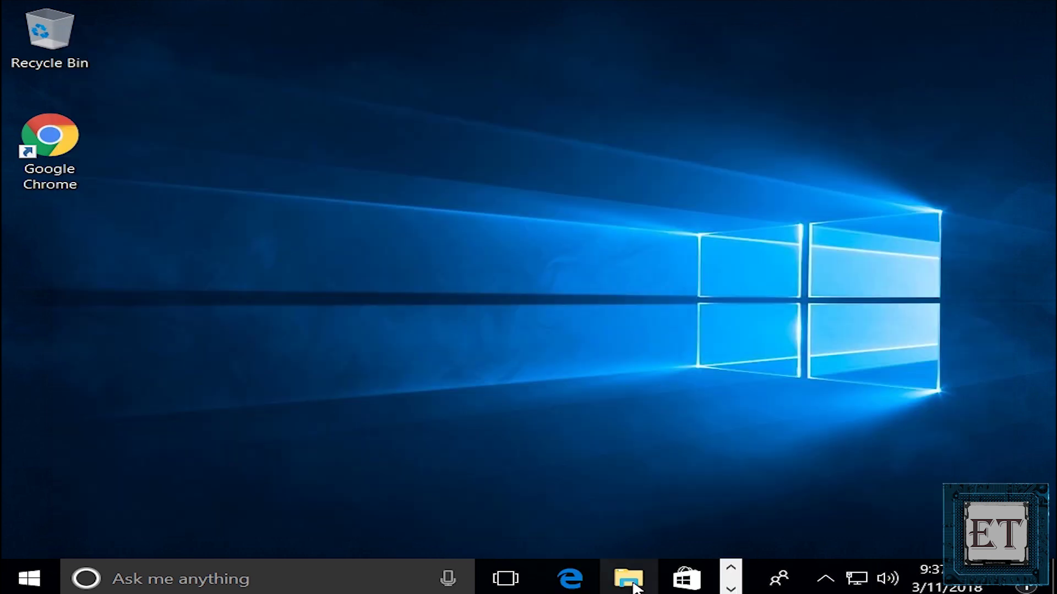
Open the system properties of This PC from File Explorer
left_click(629, 579)
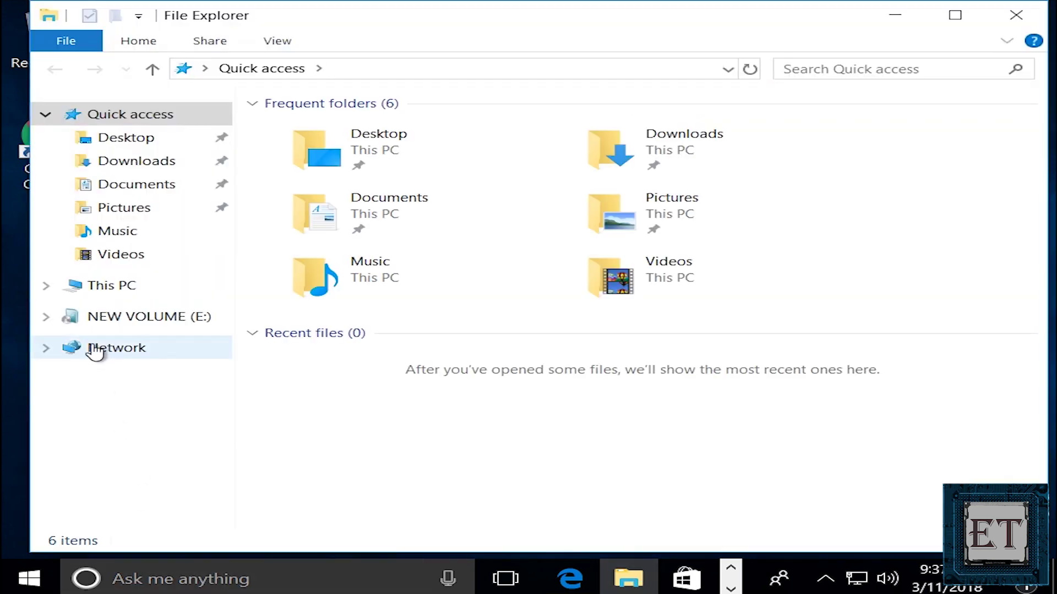
left_click(109, 284)
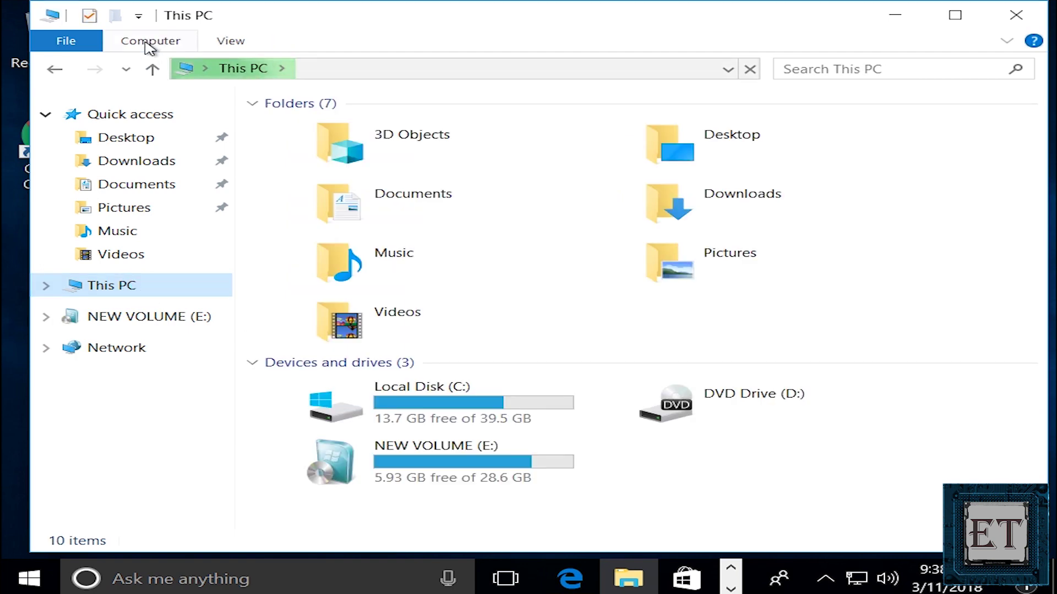
left_click(149, 44)
left_click(617, 94)
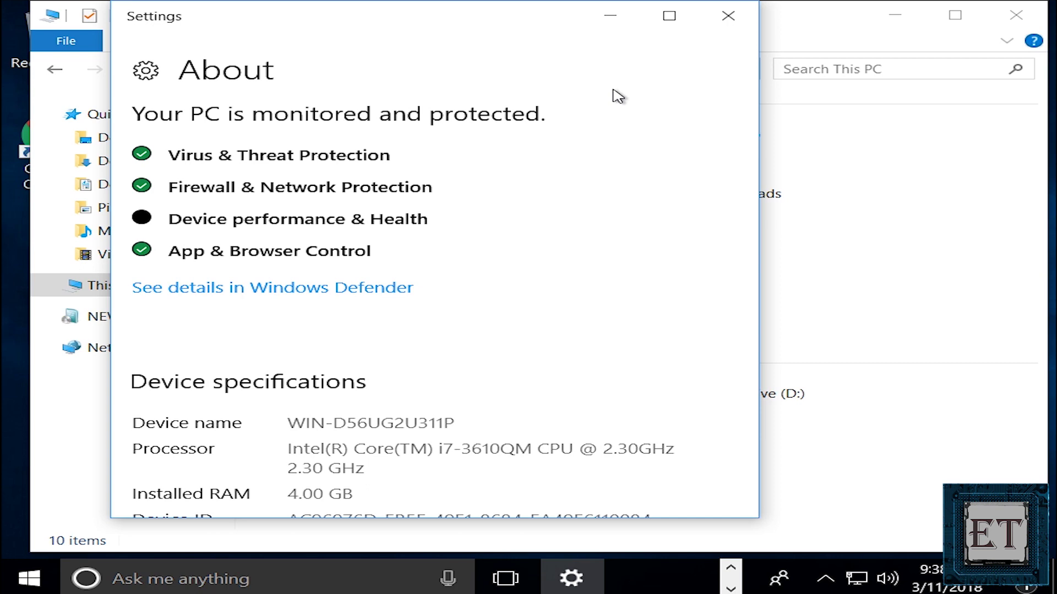
Examine the Windows specifications and activation status in Settings, and close Settings and File Explorer
left_click_drag(750, 184, 750, 389)
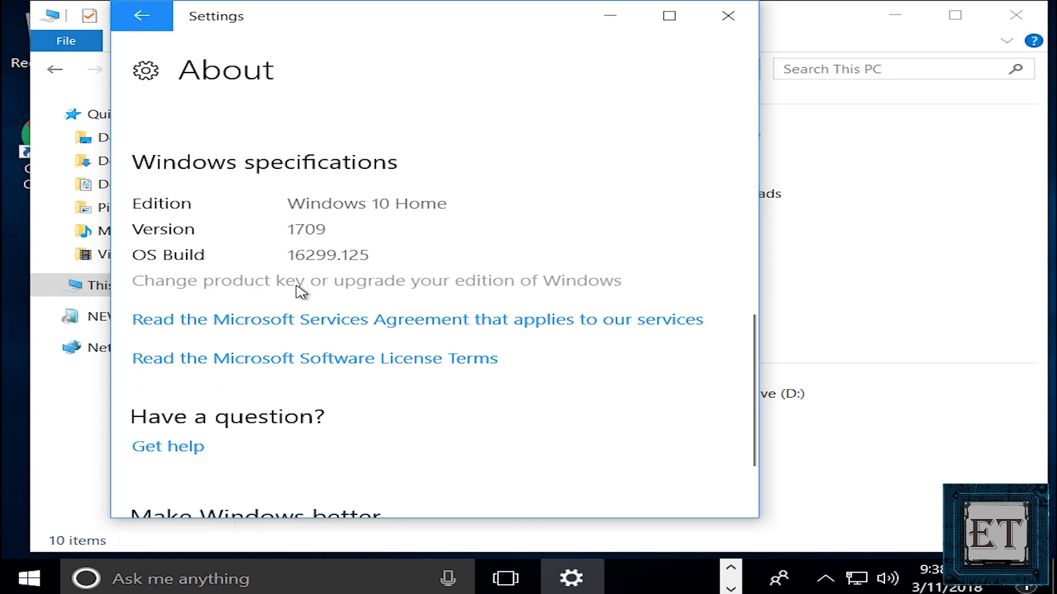
left_click(296, 285)
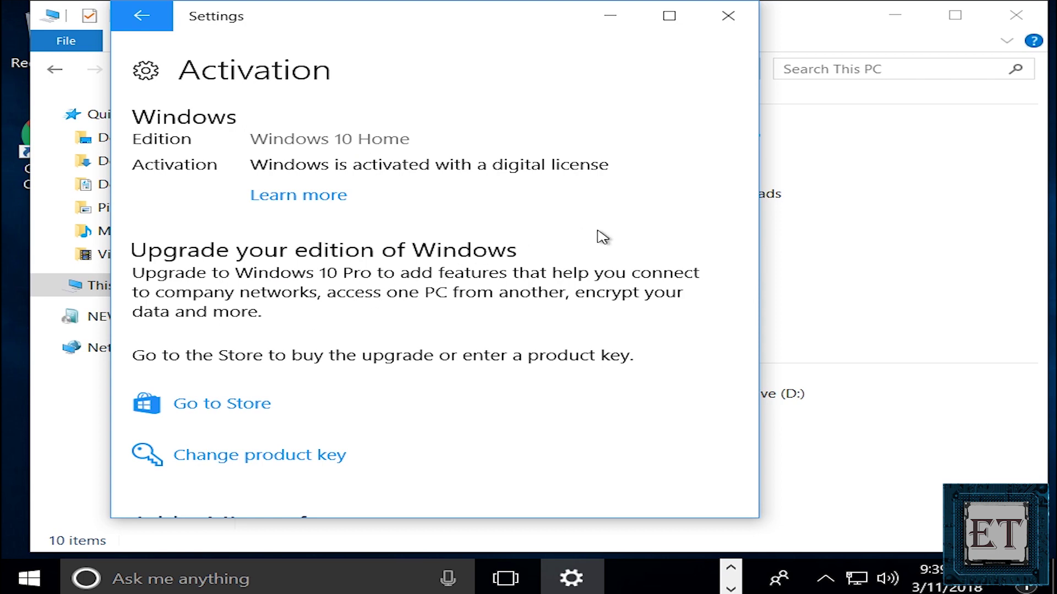
left_click(733, 27)
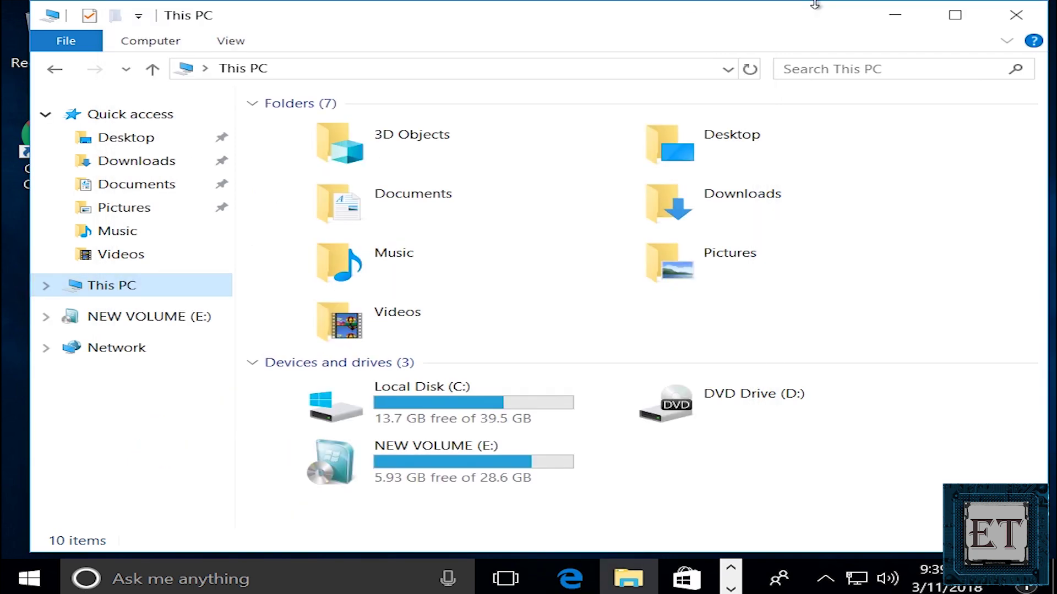
left_click(1018, 24)
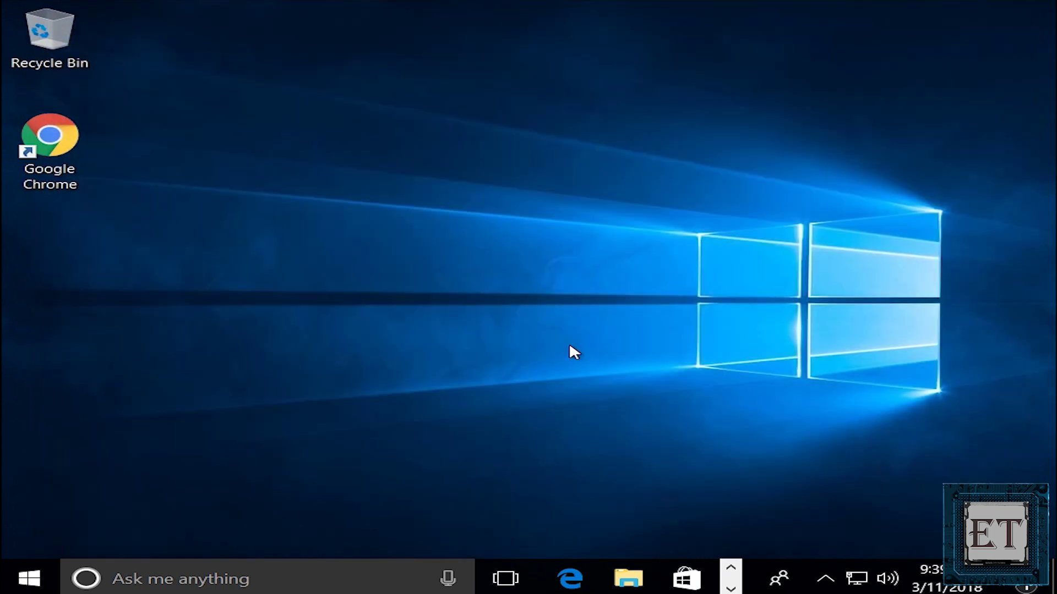